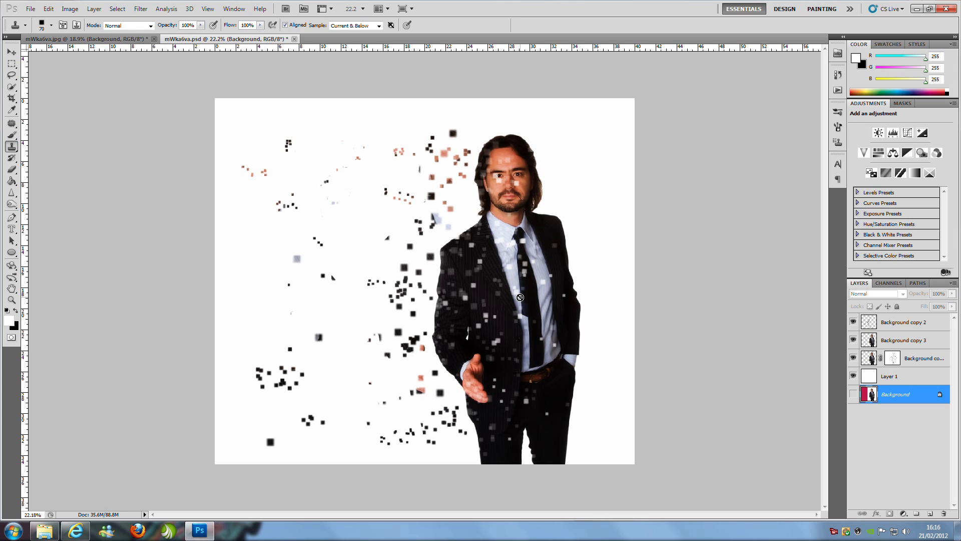
Switch to the mWka6va.jpg document and compare the cut-out layer with the original Background by toggling each layer's visibility.
left_click(70, 38)
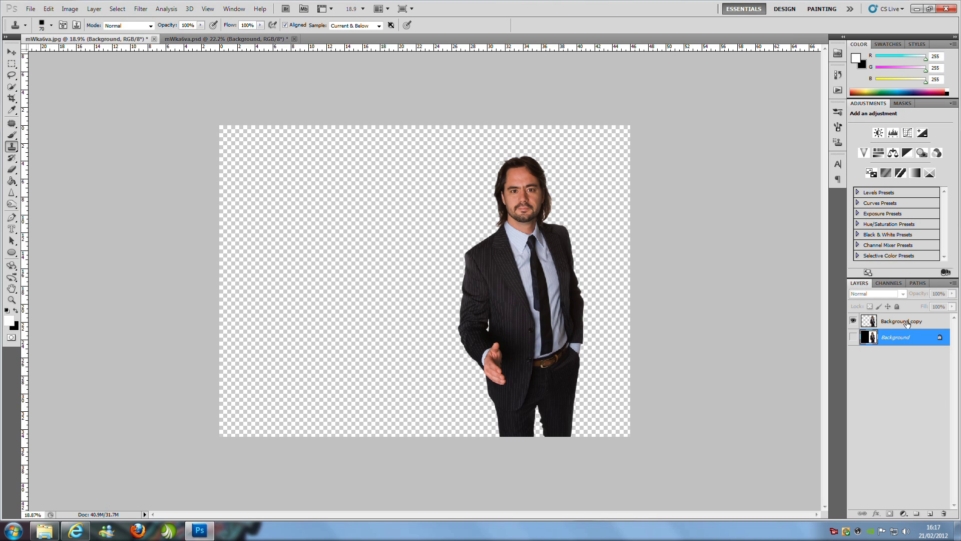
left_click(853, 321)
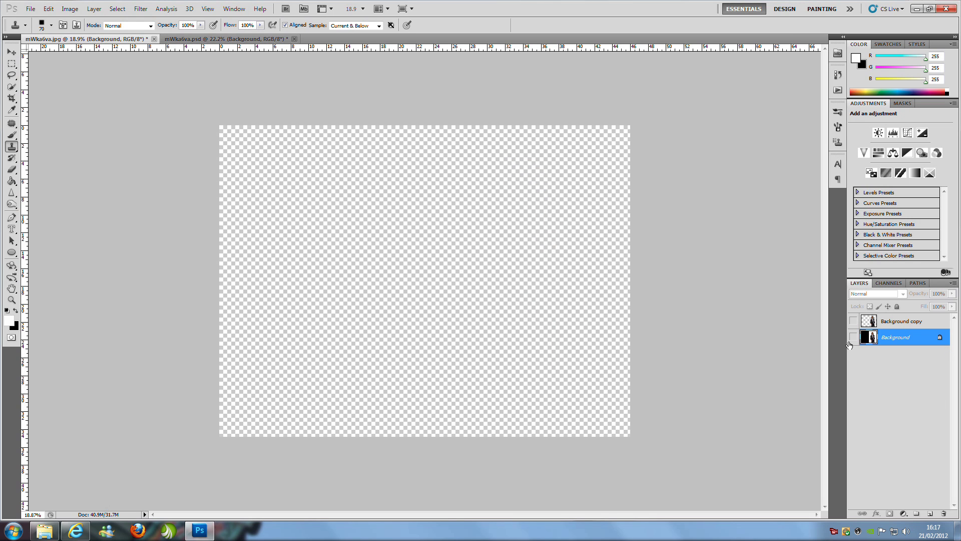
left_click(853, 337)
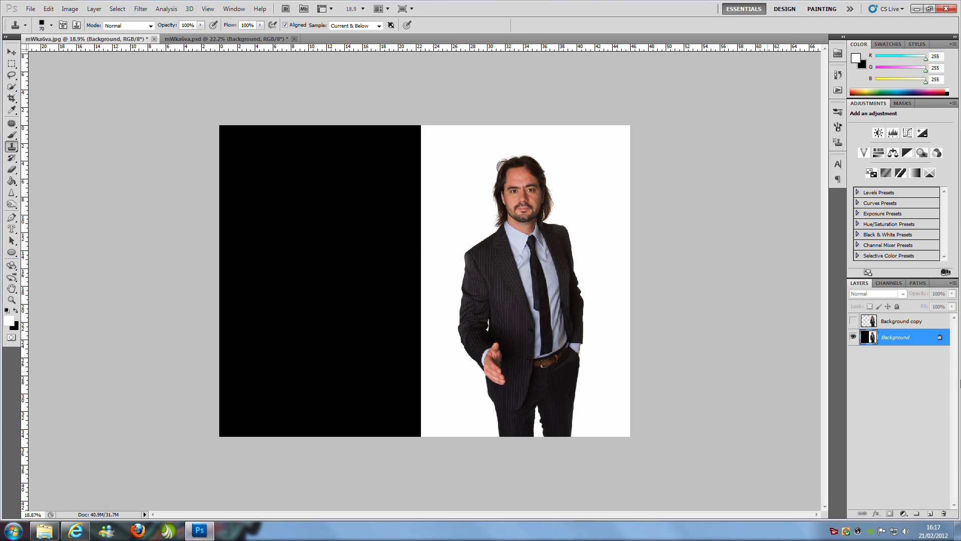
left_click(853, 336)
left_click(854, 321)
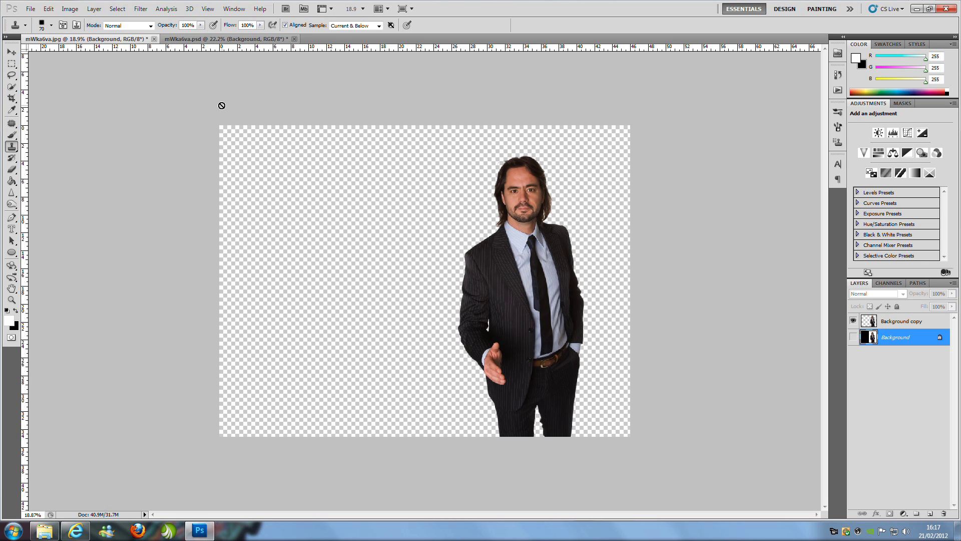
Inspect the document's canvas size settings and close them without changing anything.
left_click(69, 8)
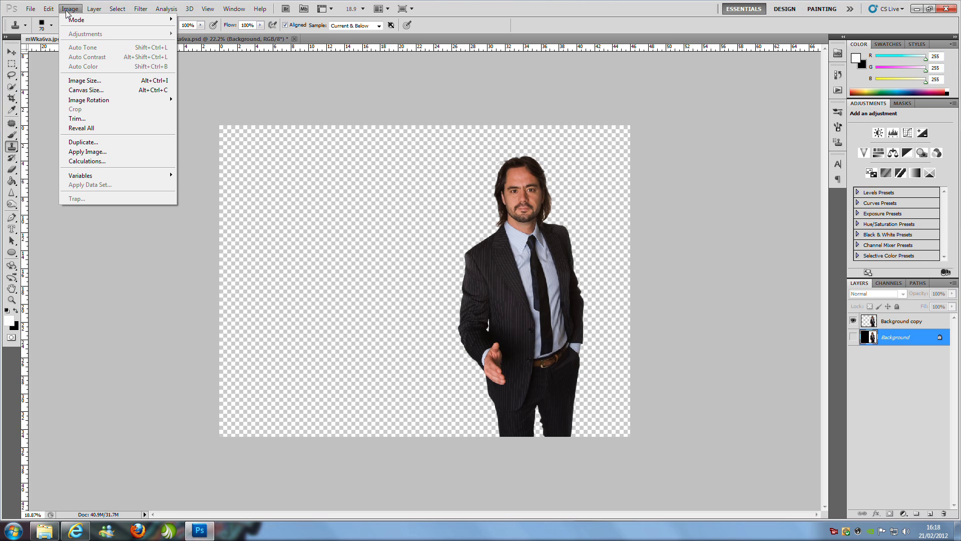
left_click(86, 90)
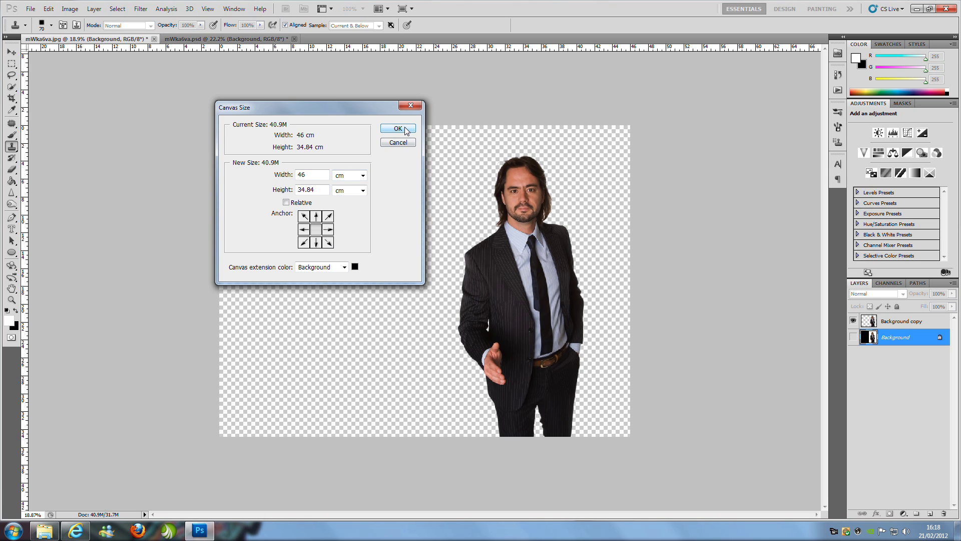
left_click(408, 144)
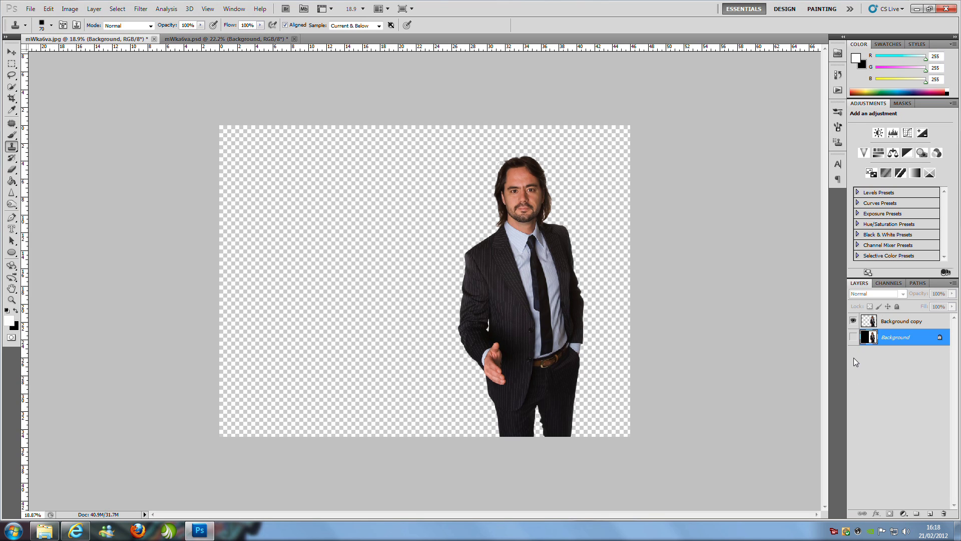
Add a new layer directly above the Background layer and fill it with solid white (ffffff) using the Paint Bucket.
left_click(930, 514)
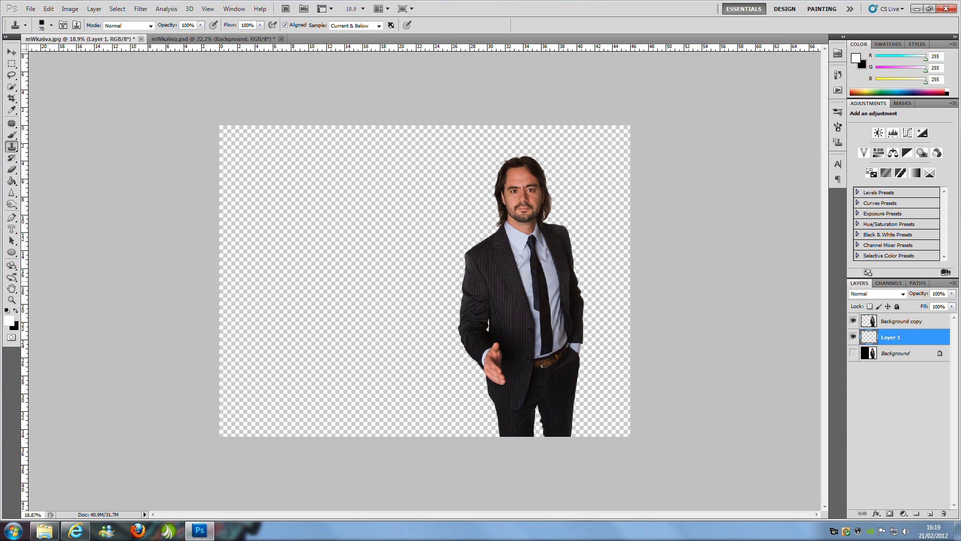
left_click(11, 181)
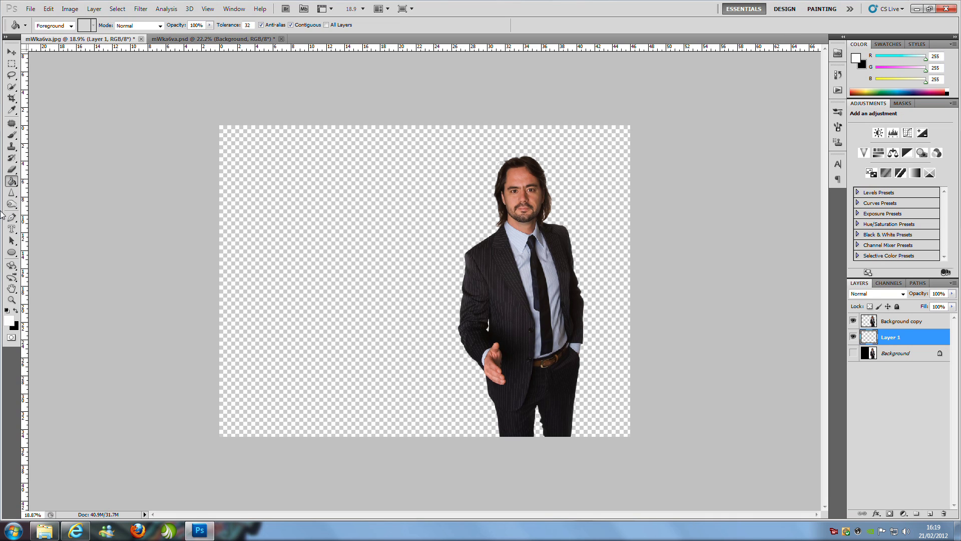
left_click(10, 321)
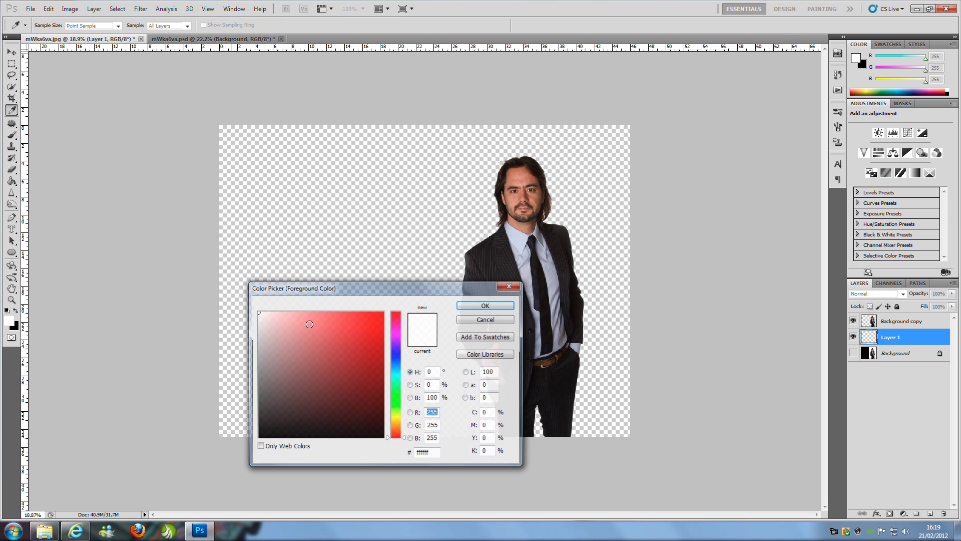
left_click(487, 305)
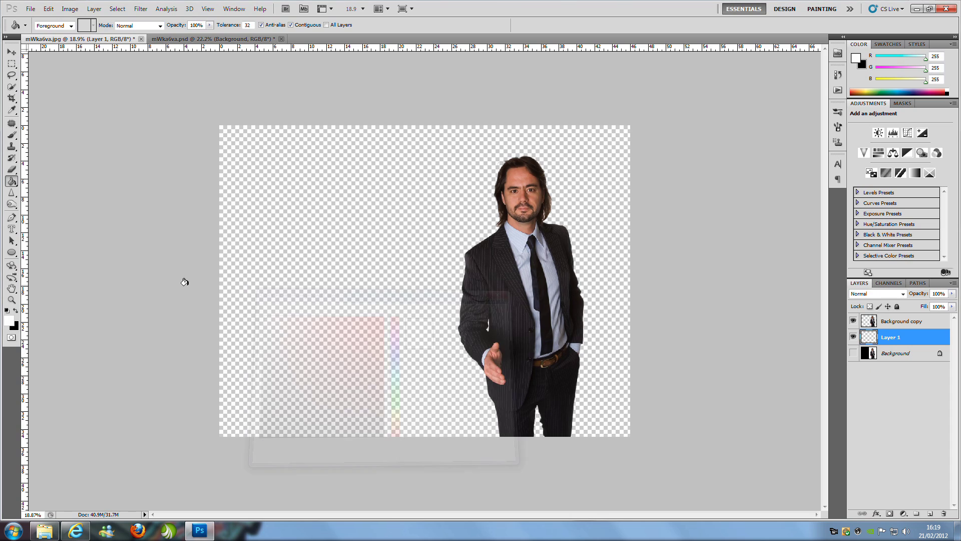
left_click(352, 237)
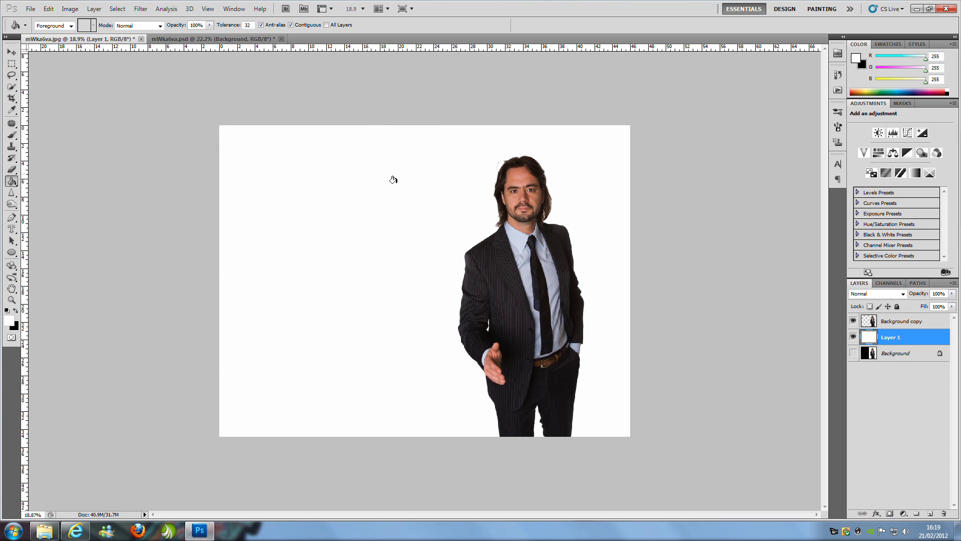
Select the Background copy layer, activate the Brush tool and browse its brush presets and loadable brush sets.
left_click(901, 320)
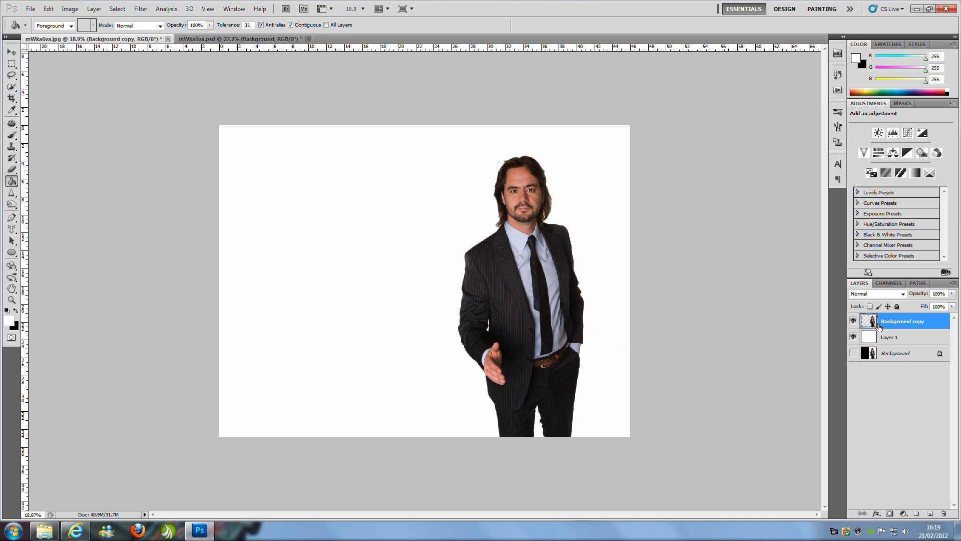
left_click(12, 134)
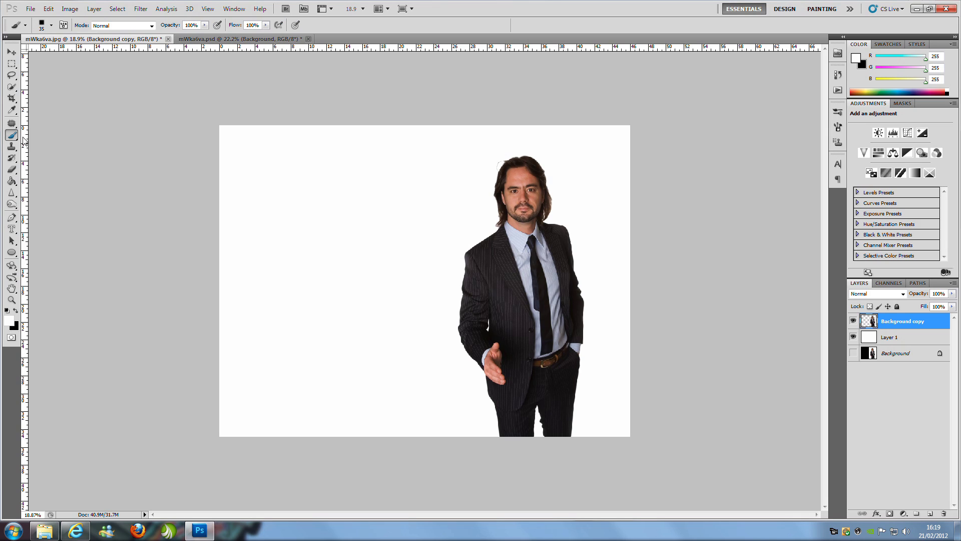
left_click(52, 25)
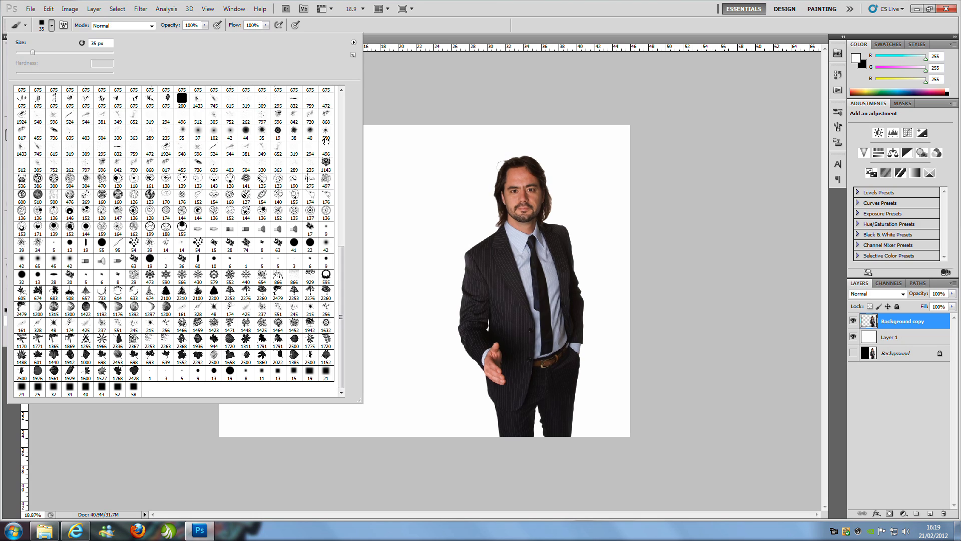
left_click(354, 43)
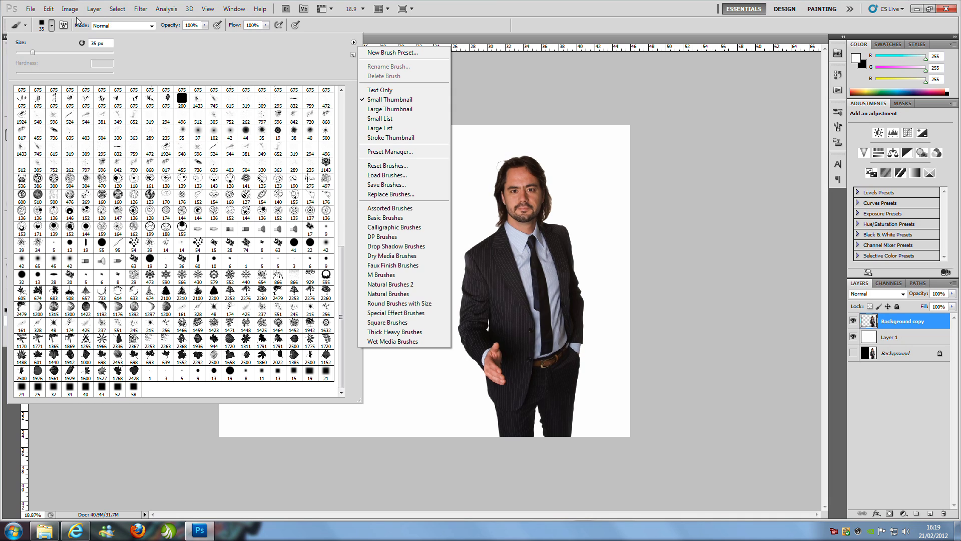
left_click(54, 26)
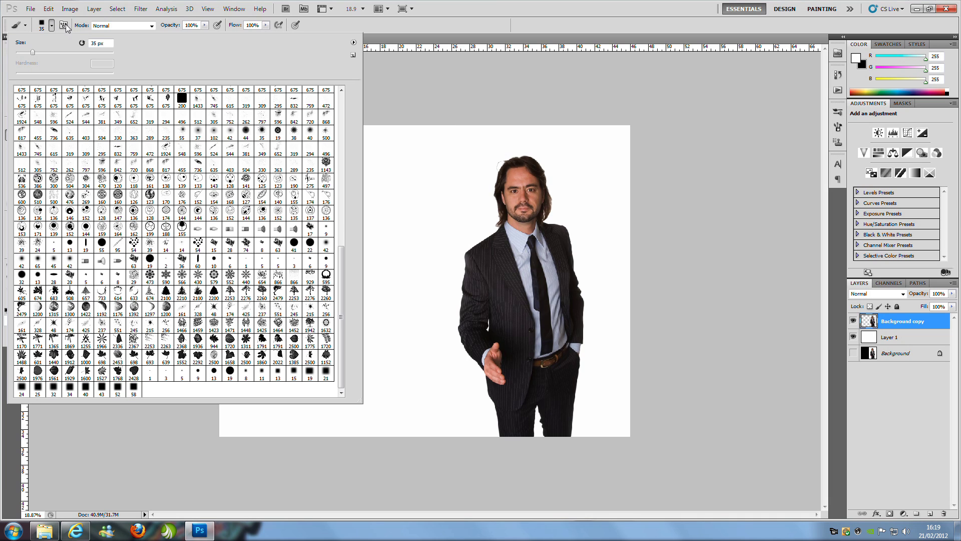
left_click(53, 24)
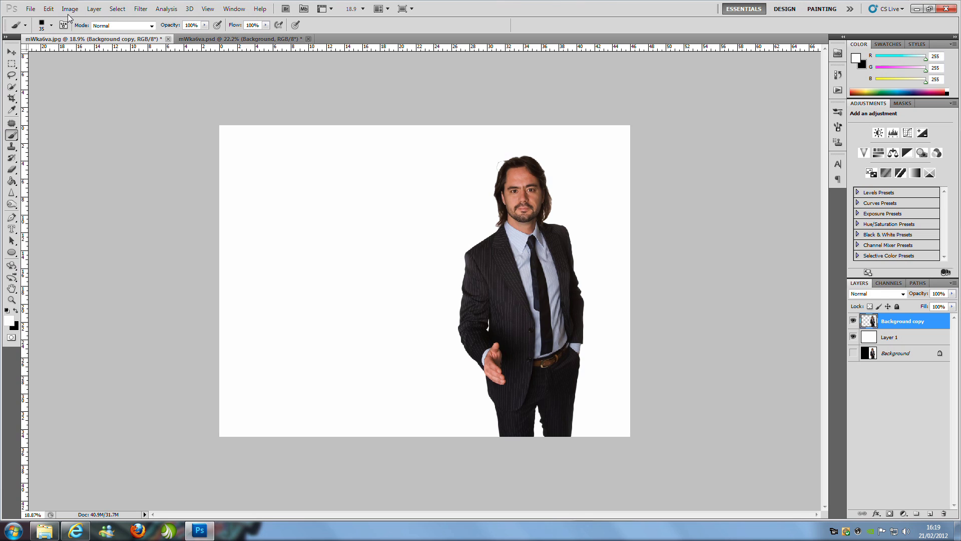
Review the square brush's Scattering and Texture settings, including the texture patterns and the available pattern sets.
left_click(234, 9)
left_click(239, 95)
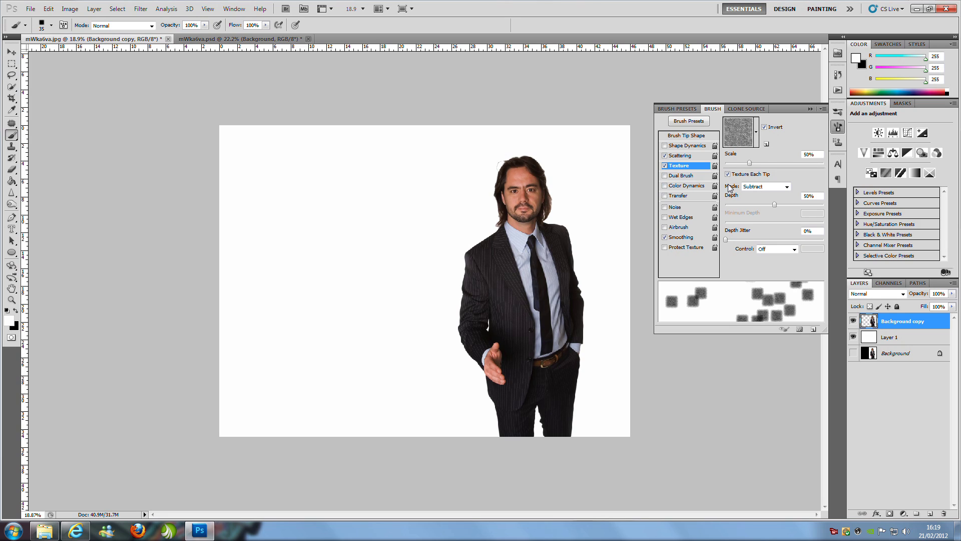
left_click(695, 156)
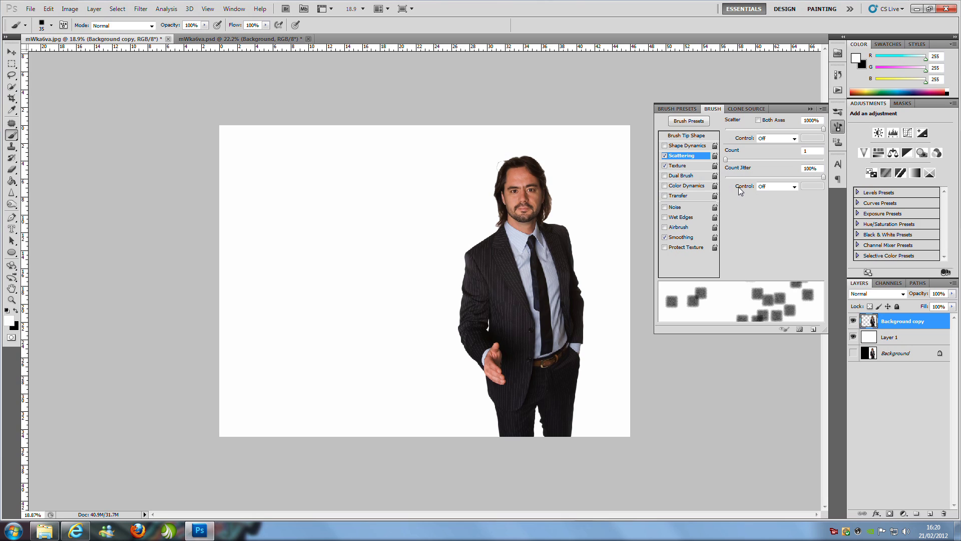
left_click(696, 165)
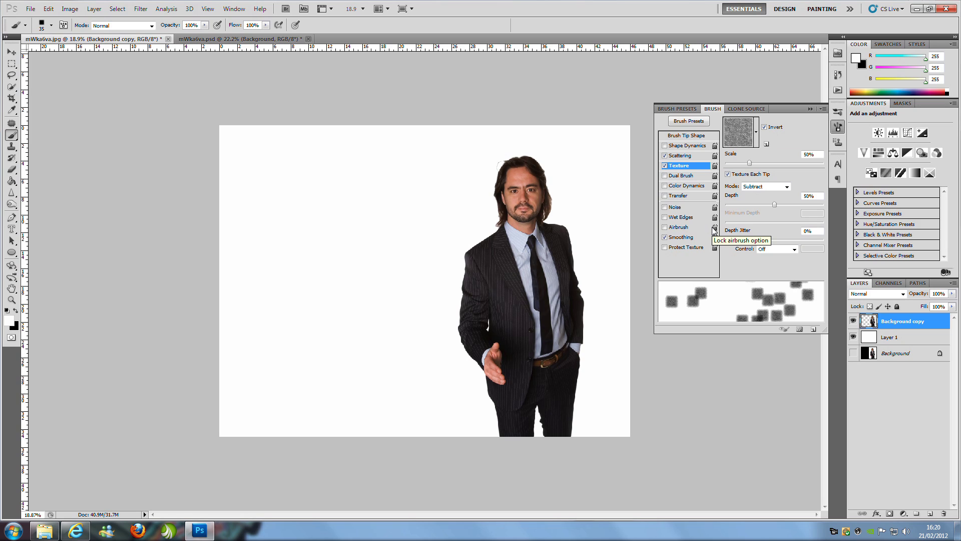
left_click(756, 136)
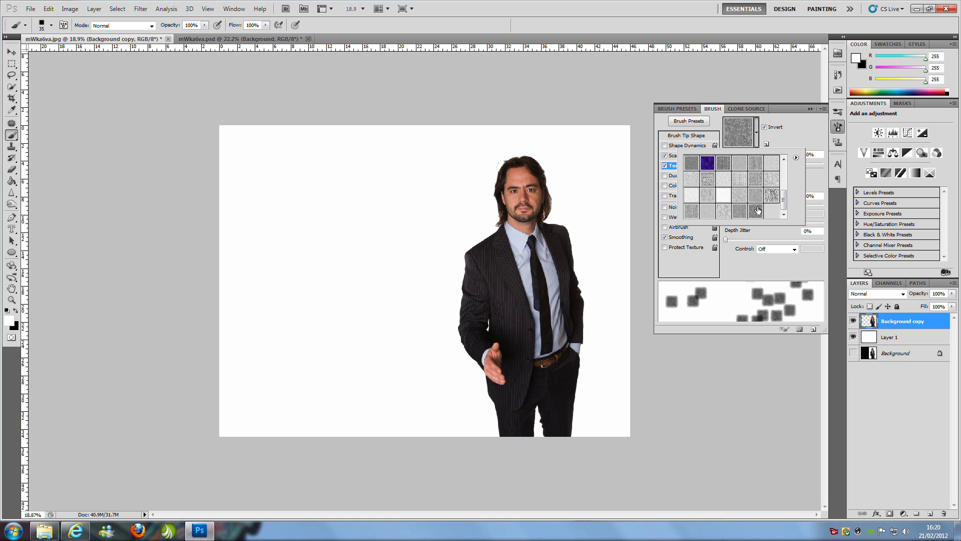
left_click(796, 160)
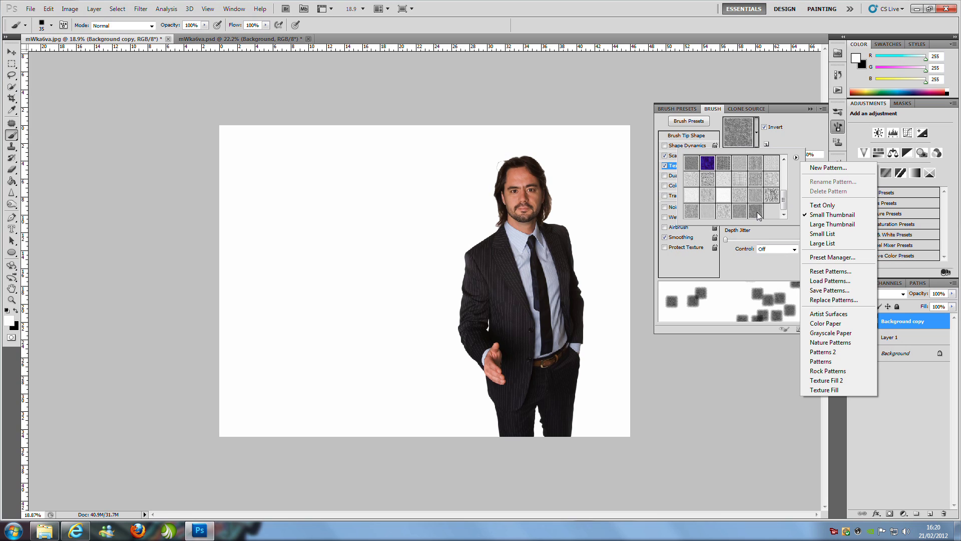
left_click(747, 262)
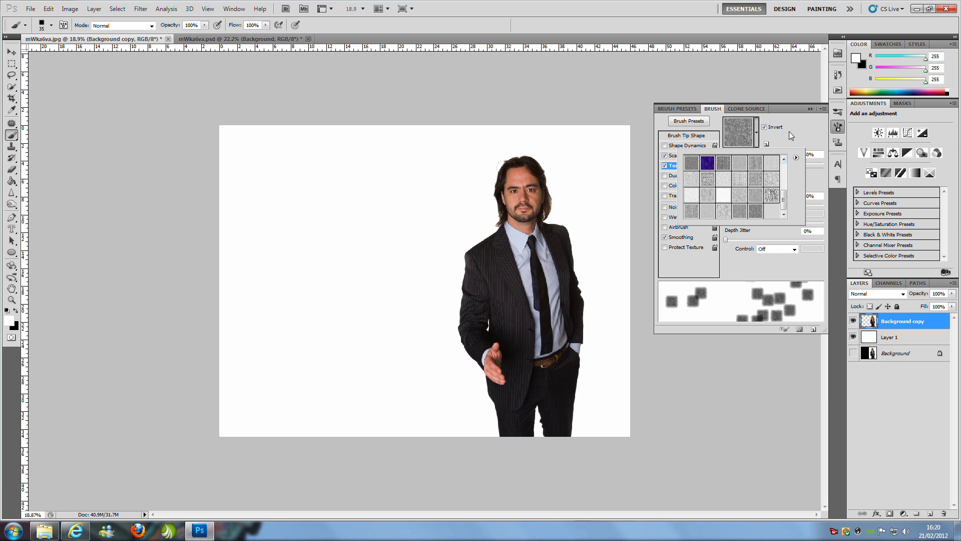
left_click(789, 131)
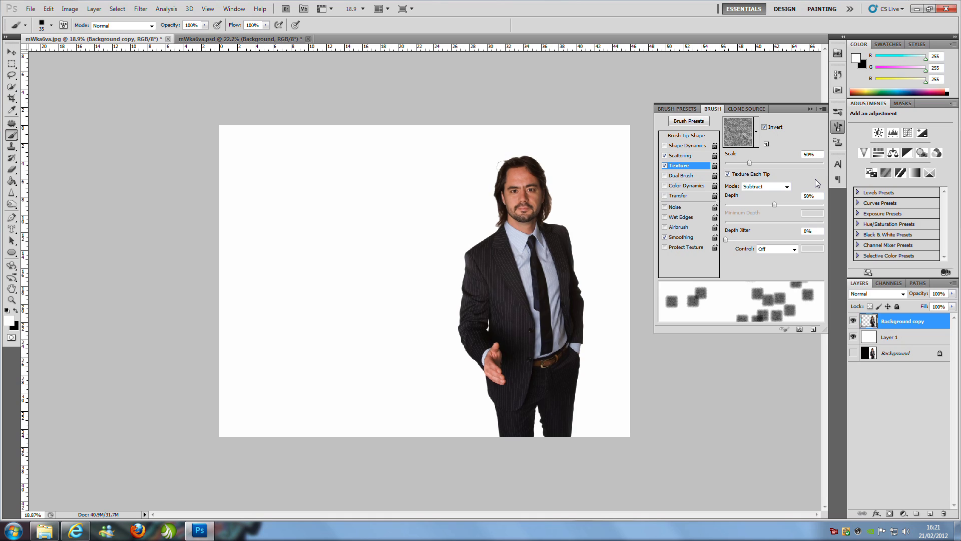
left_click(810, 110)
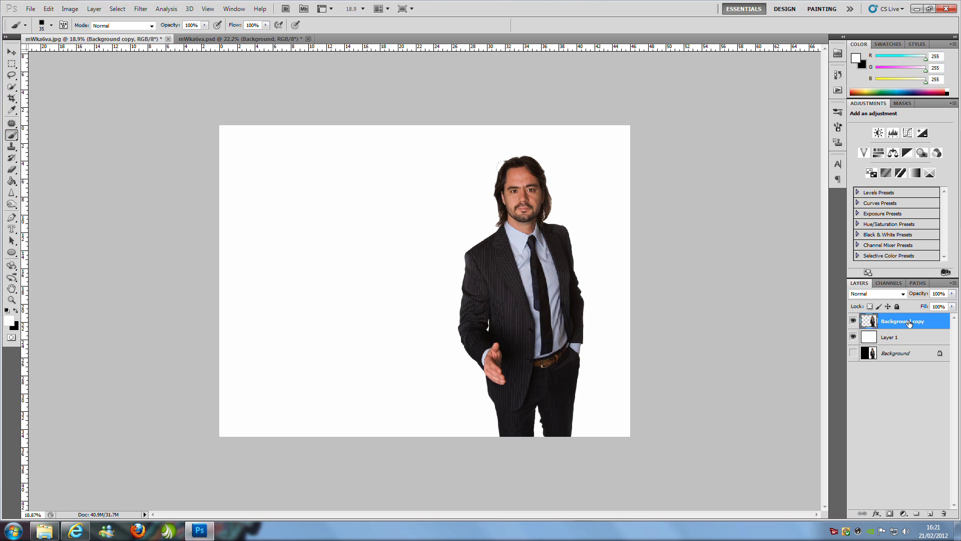
Add a layer mask to Background copy and paint scattered black squares over the man's outer arm, jacket and leg with 35 and 50 px brushes.
left_click(889, 514)
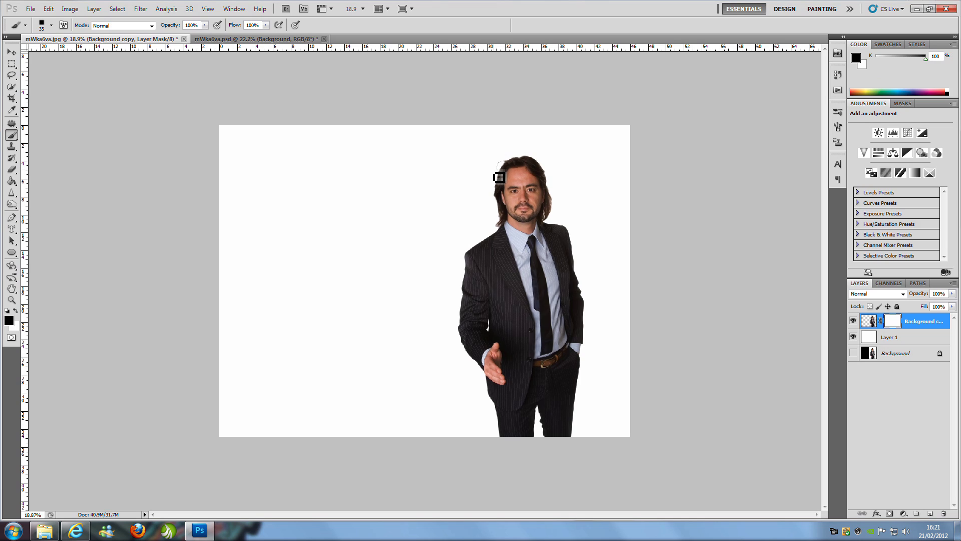
mouse_move(499, 177)
left_mouse_down()
mouse_move(464, 264)
mouse_move(500, 415)
left_mouse_up()
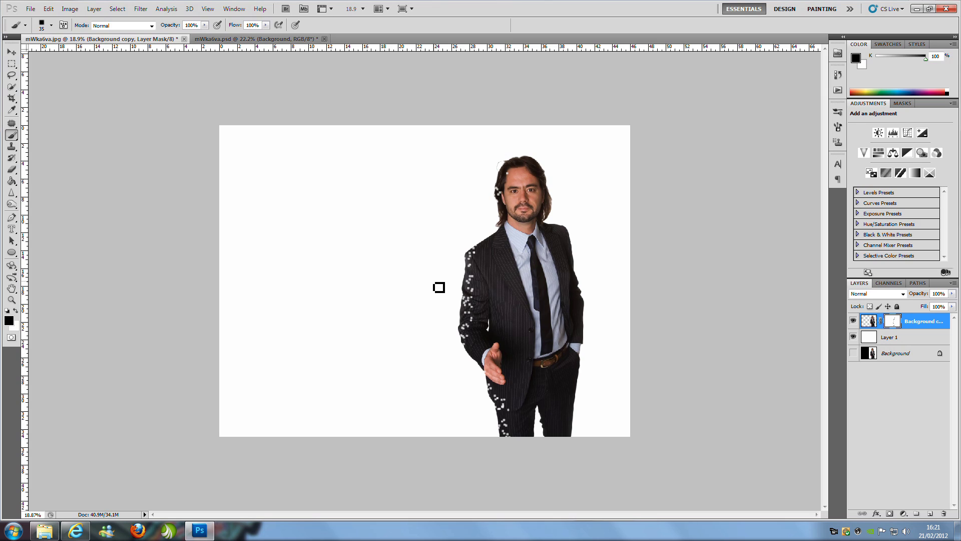
key("bracketright")
mouse_move(515, 242)
left_mouse_down()
mouse_move(496, 288)
mouse_move(520, 348)
mouse_move(523, 414)
left_mouse_up()
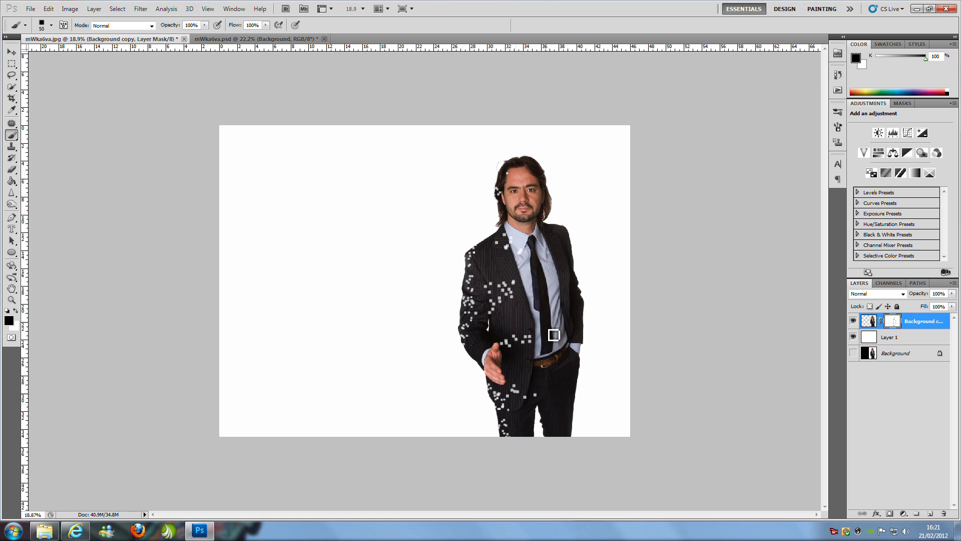
Vary the brush size and paint more scattered black squares on the mask over the face, hair, jacket, tie, belt and trousers.
key("bracketleft")
key("bracketleft")
key("bracketleft")
left_click_drag(527, 312, 507, 323)
left_click_drag(525, 216, 518, 172)
key("bracketright")
key("bracketright")
mouse_move(541, 280)
left_mouse_down()
mouse_move(562, 305)
mouse_move(542, 379)
mouse_move(525, 365)
mouse_move(520, 385)
mouse_move(546, 335)
left_mouse_up()
key("bracketright")
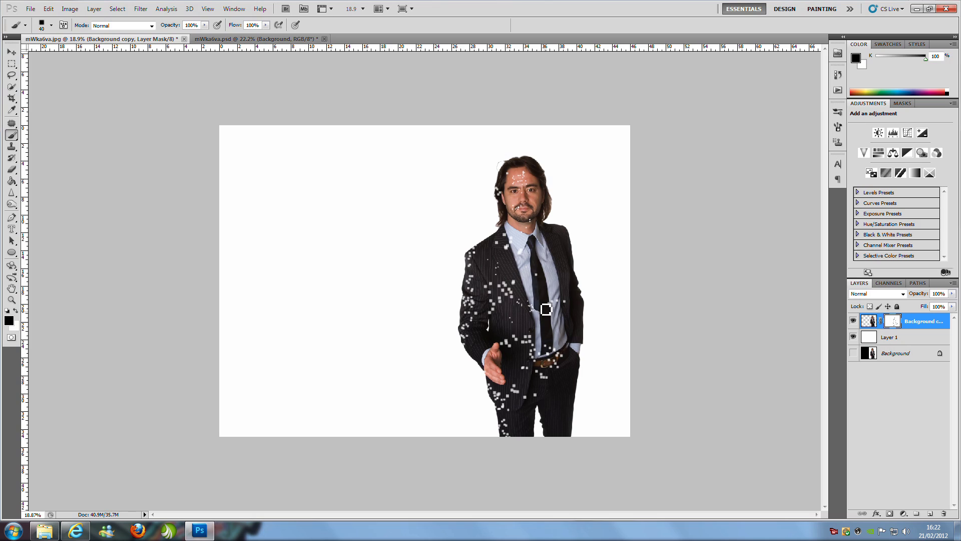
mouse_move(504, 266)
left_mouse_down()
mouse_move(520, 284)
mouse_move(548, 263)
mouse_move(545, 241)
mouse_move(558, 284)
mouse_move(550, 355)
mouse_move(560, 345)
mouse_move(566, 429)
mouse_move(547, 397)
mouse_move(552, 373)
left_mouse_up()
mouse_move(517, 270)
left_mouse_down()
mouse_move(536, 224)
mouse_move(531, 176)
left_mouse_up()
Duplicate the masked Background copy layer and delete the layer mask from the duplicate.
key("ctrl+j")
key("x")
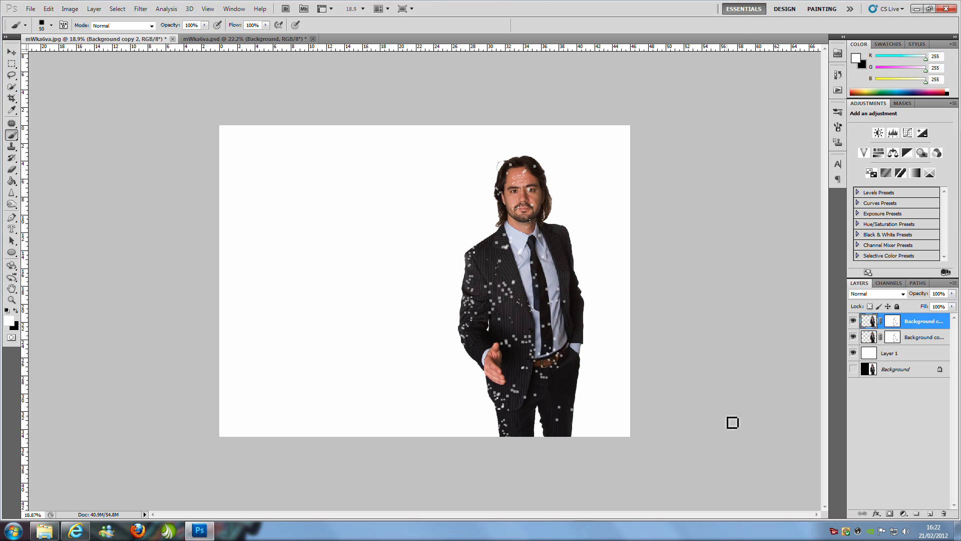
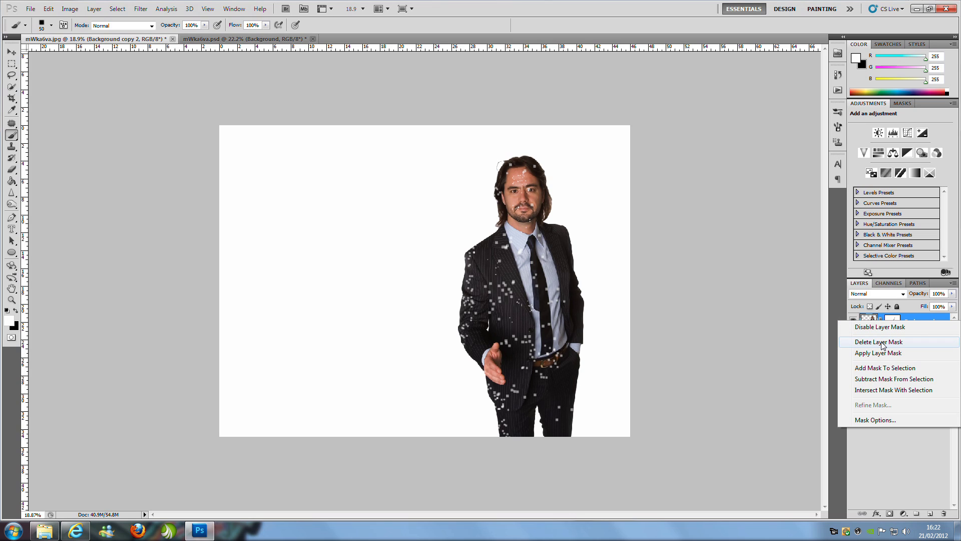
left_click(881, 346)
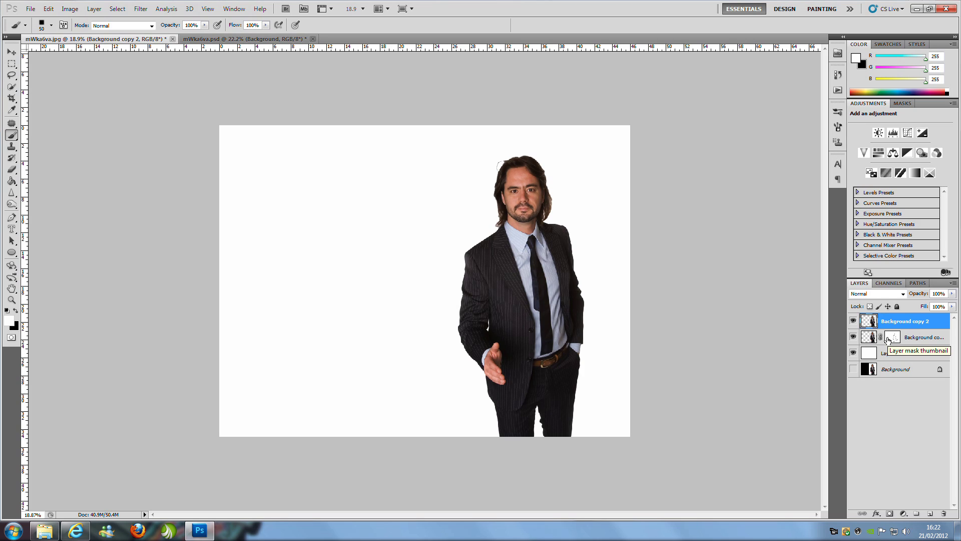
Add a layer above Background copy 2 and use the Clone Stamp at 70 px to scatter squares sampled from the man's face over the empty backdrop.
left_click(931, 513)
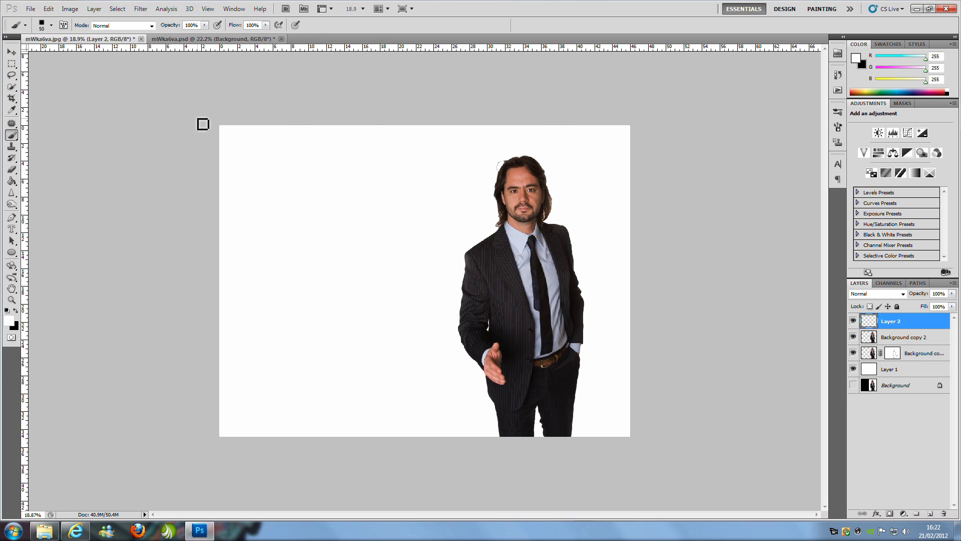
left_click(11, 146)
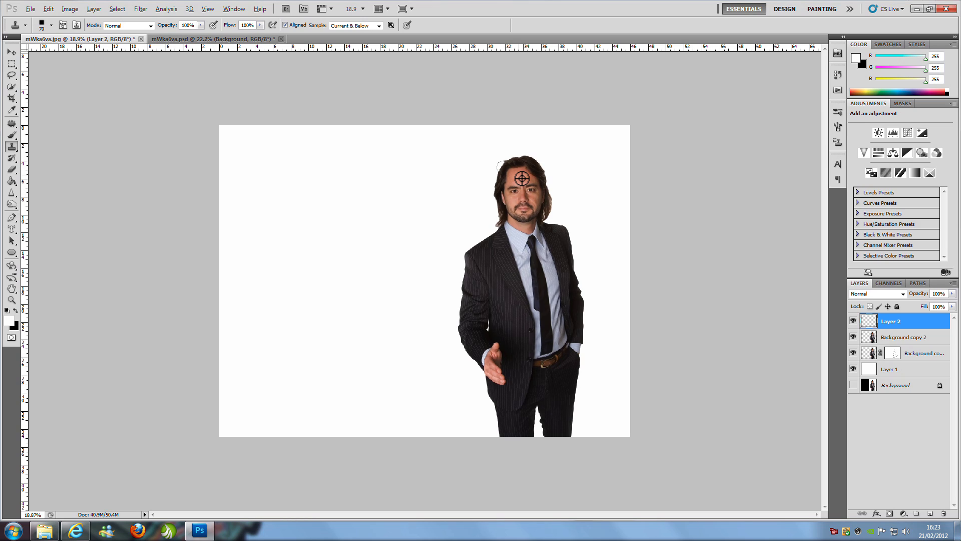
left_click(537, 187, "alt")
mouse_move(364, 222)
left_mouse_down()
mouse_move(382, 261)
mouse_move(371, 326)
mouse_move(398, 359)
mouse_move(399, 384)
mouse_move(425, 404)
left_mouse_up()
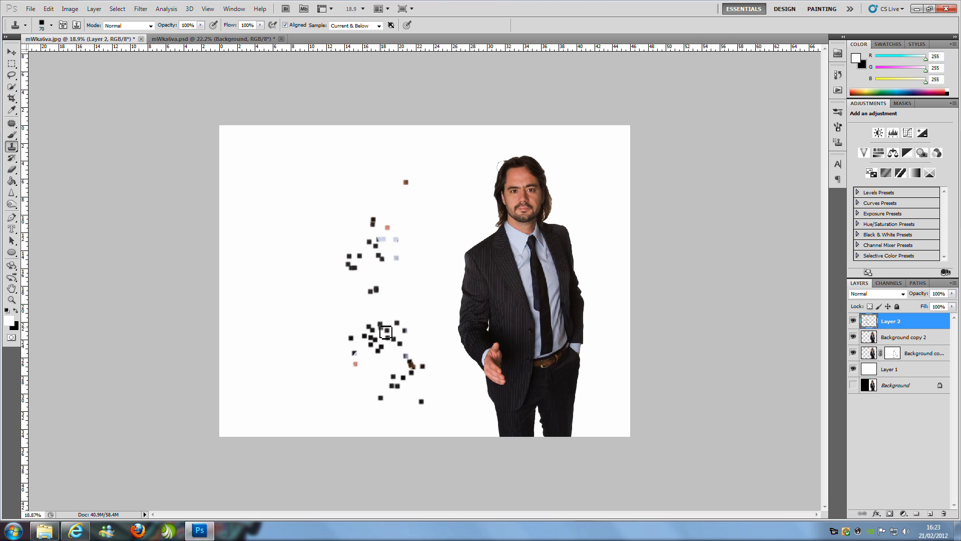
Reduce the Clone Stamp brush to 40 px and scatter smaller cloned squares among the larger ones on Layer 2.
key("[")
key("[")
key("[")
left_click_drag(399, 298, 404, 295)
left_click_drag(365, 252, 362, 239)
mouse_move(365, 203)
left_mouse_down()
mouse_move(364, 187)
mouse_move(382, 204)
mouse_move(414, 208)
mouse_move(425, 234)
left_mouse_up()
Resample the man's face and clone squares down alongside his body, adding finer ones with a 25 px brush.
left_click(526, 209, "alt")
left_click(463, 199)
mouse_move(469, 204)
left_mouse_down()
mouse_move(430, 320)
mouse_move(460, 417)
mouse_move(455, 429)
left_mouse_up()
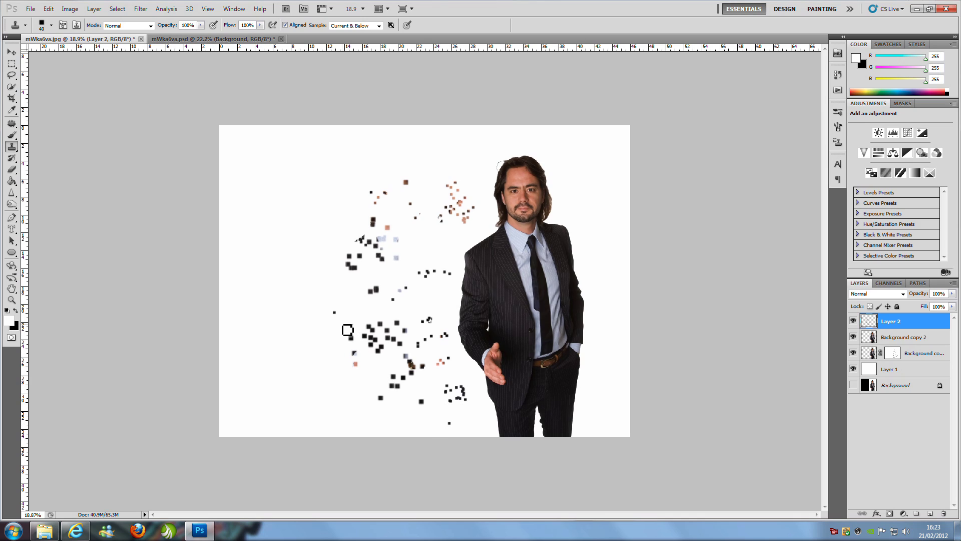
key("bracketleft")
key("bracketleft")
mouse_move(437, 301)
left_mouse_down()
mouse_move(448, 263)
mouse_move(432, 243)
mouse_move(360, 296)
mouse_move(335, 289)
mouse_move(305, 334)
mouse_move(351, 417)
mouse_move(407, 436)
left_mouse_up()
Apply a Motion Blur with angle 0° and distance 50 pixels to Background copy 2 and set its blend mode to Soft Light.
left_click(930, 340)
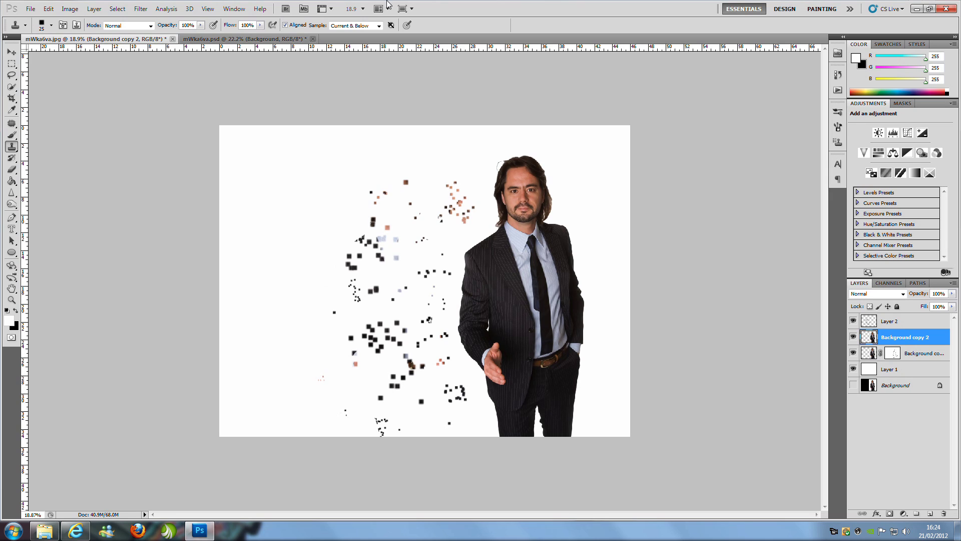
left_click(135, 9)
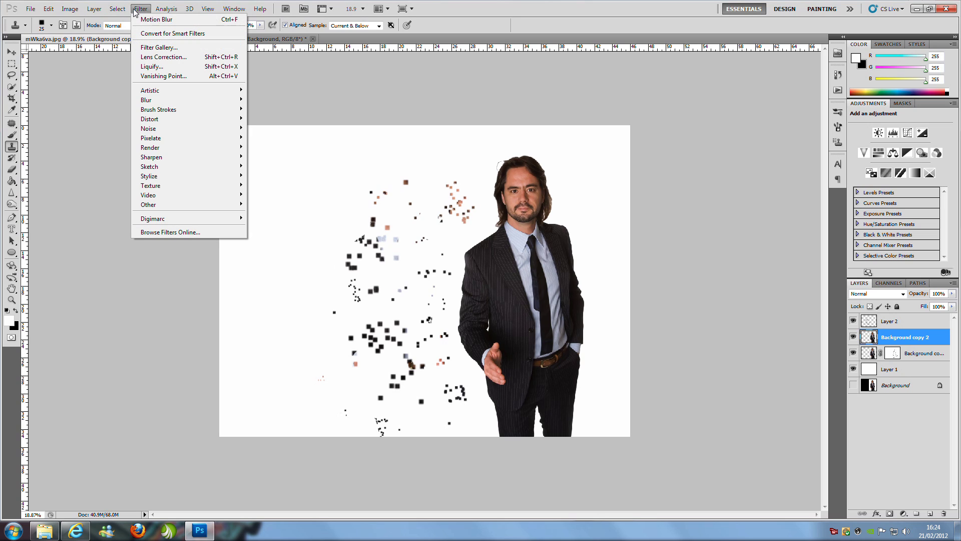
mouse_move(176, 100)
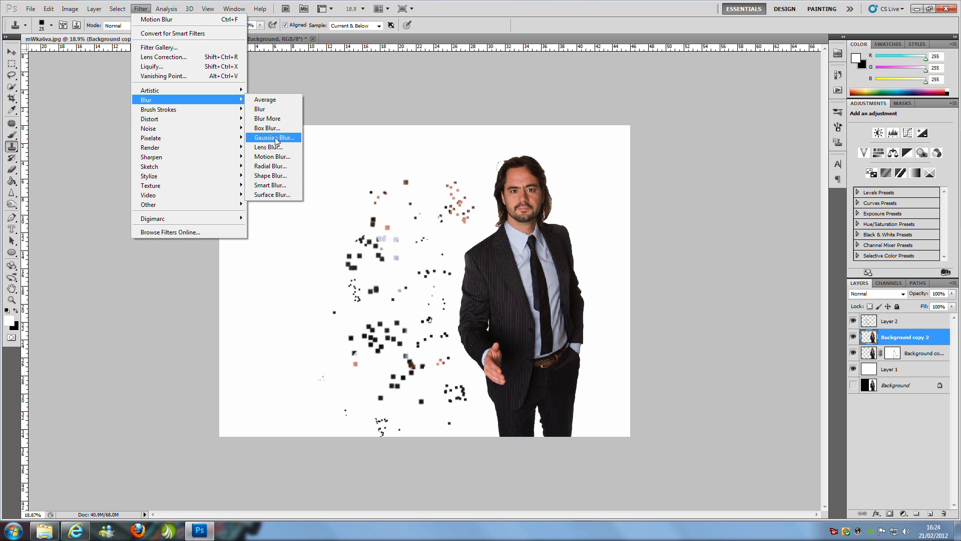
left_click(270, 156)
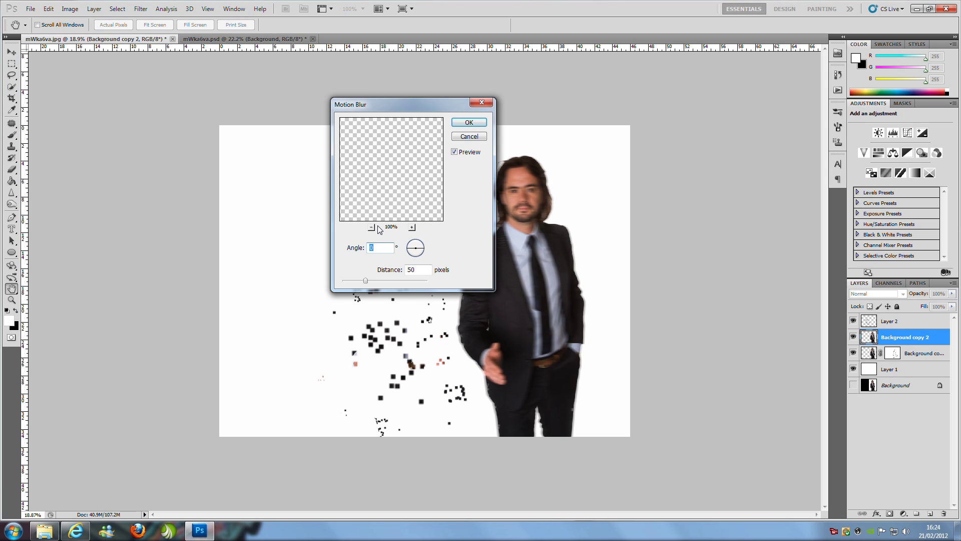
left_click(480, 123)
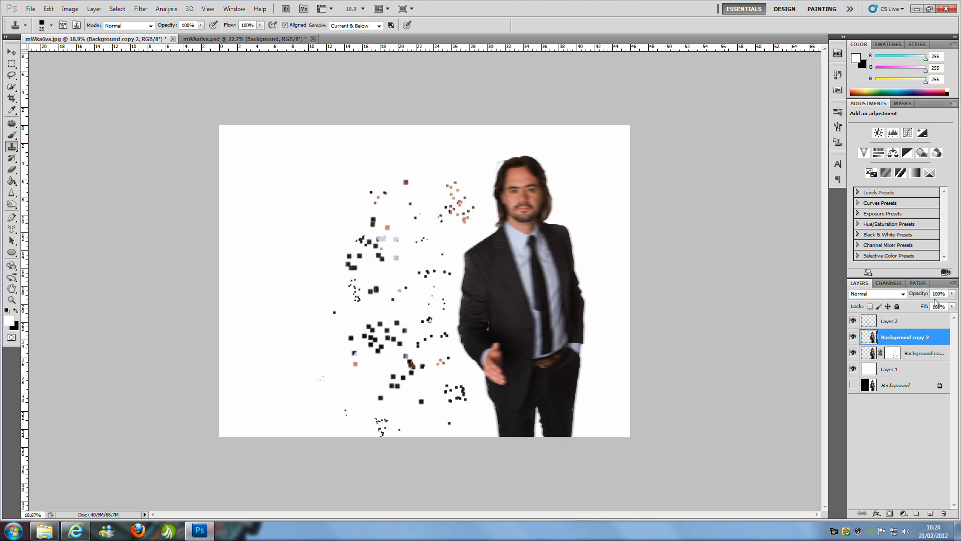
left_click(904, 293)
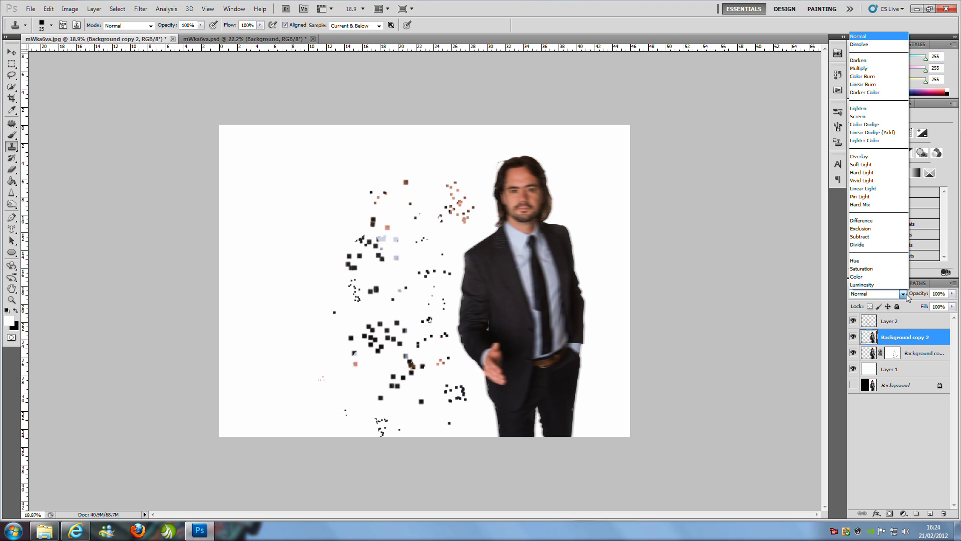
left_click(893, 167)
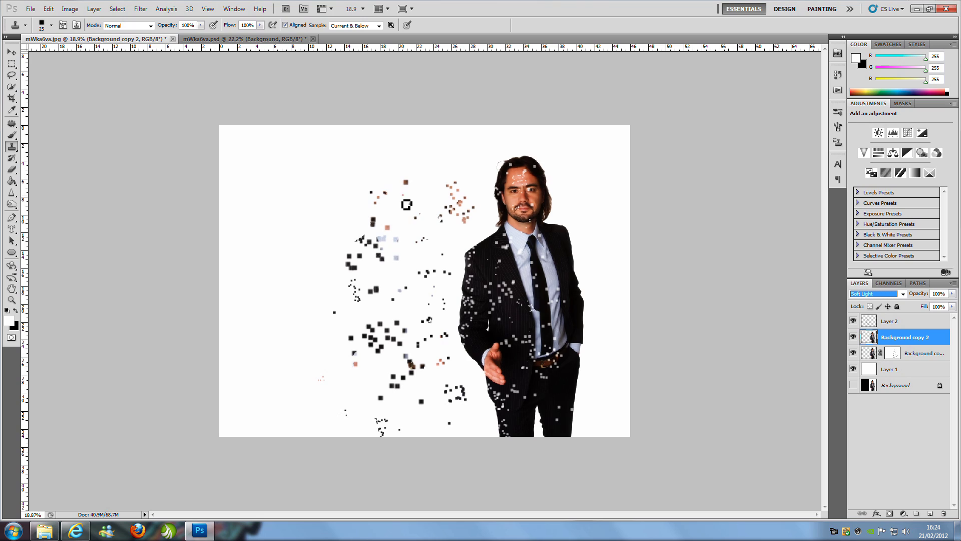
Erase some of the dark cloned squares at shoulder height on Layer 2 with a 64 px round Eraser brush.
left_click(8, 171)
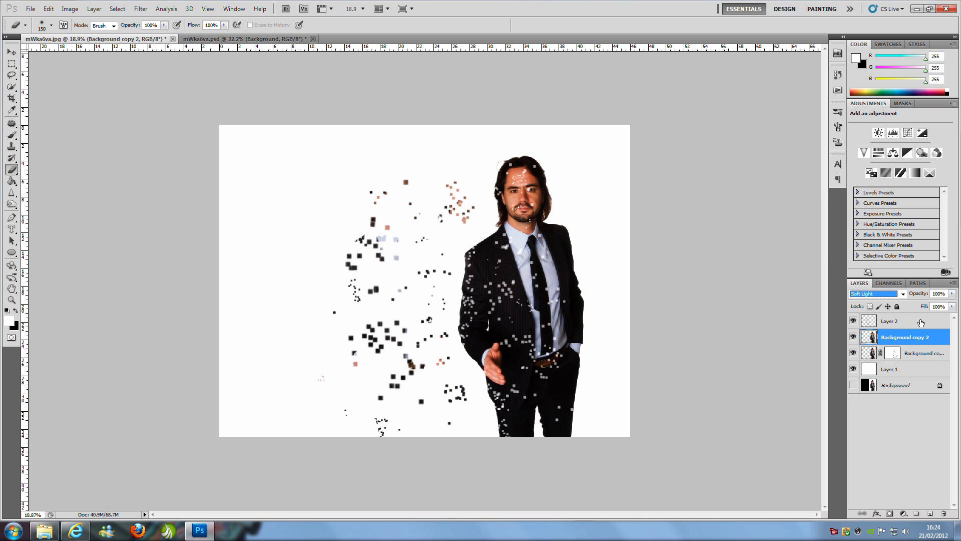
left_click(919, 321)
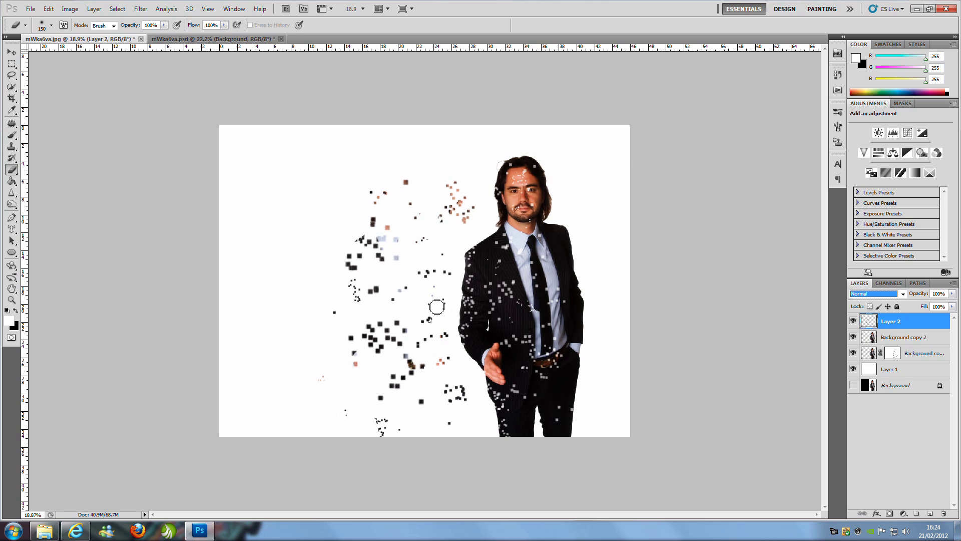
left_click(52, 25)
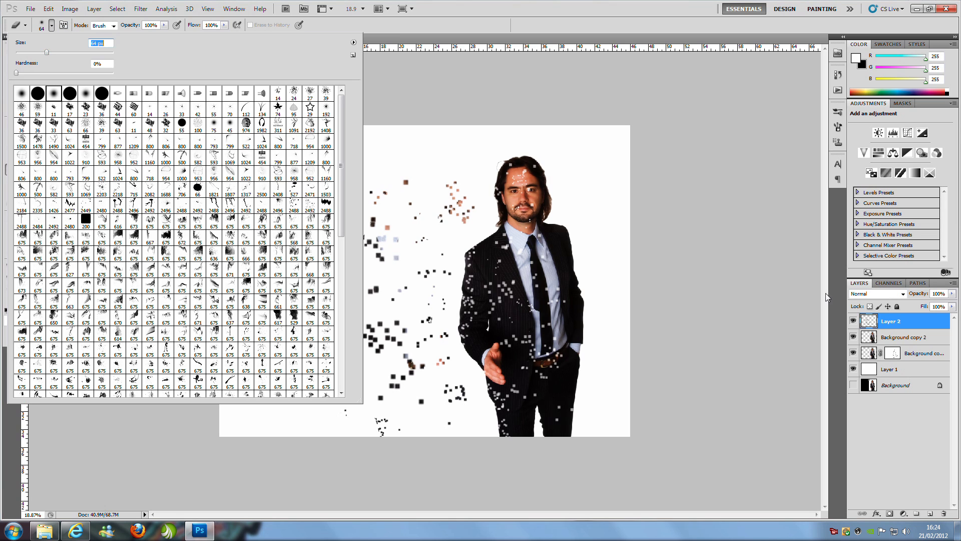
double_click(182, 116)
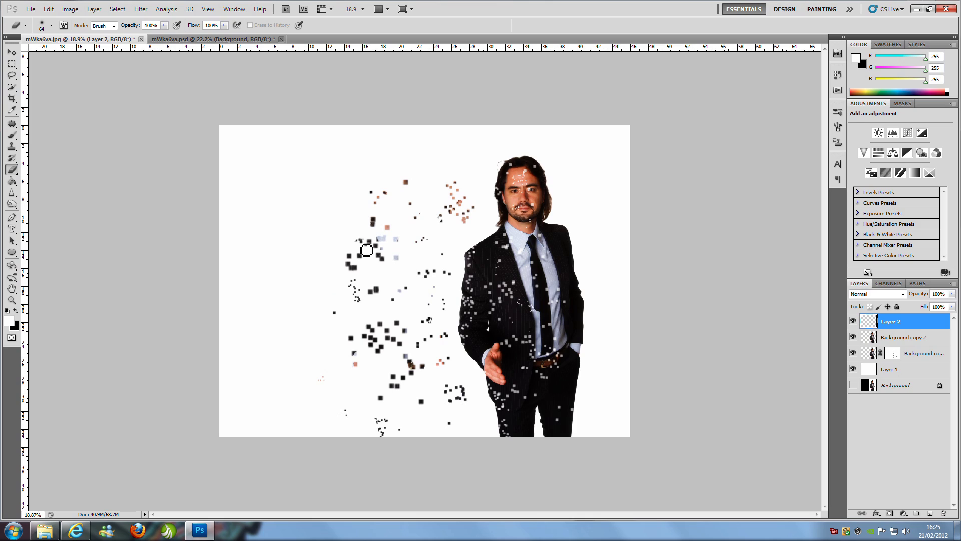
left_click_drag(367, 250, 367, 241)
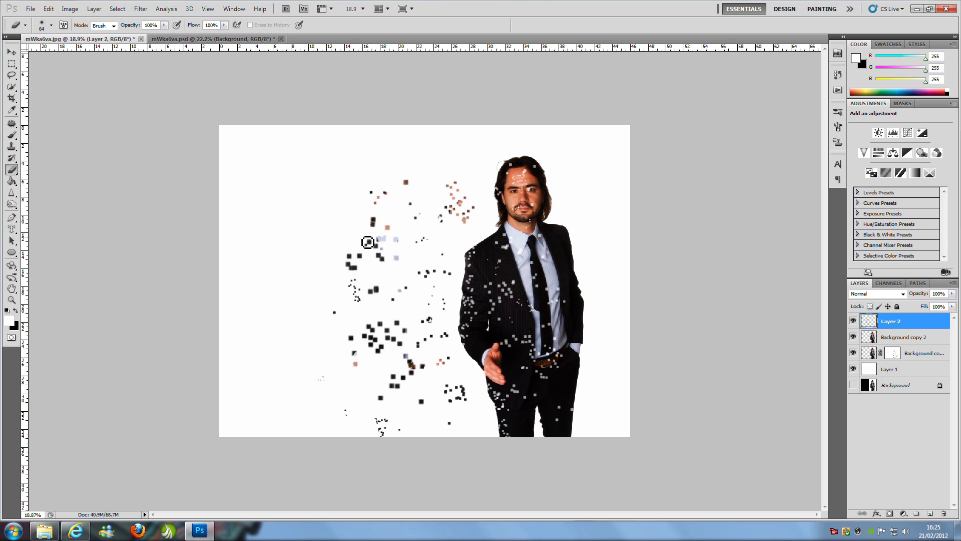